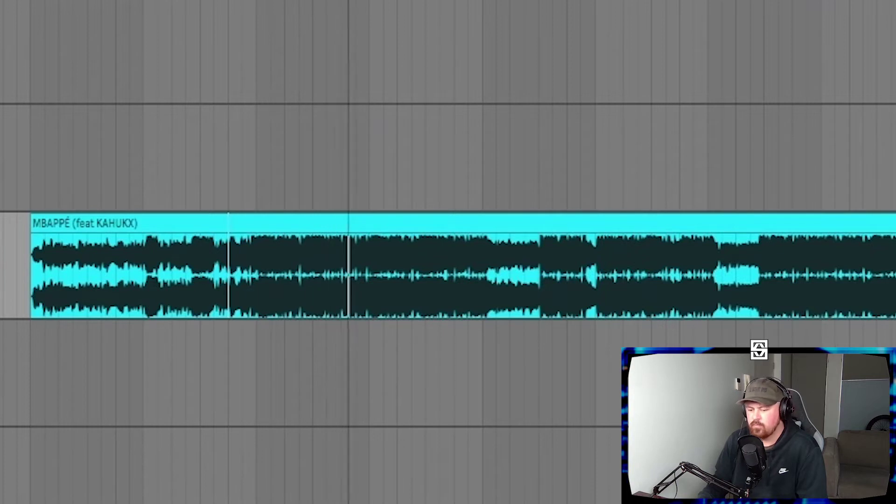
Play the original MBAPPÉ (feat KAHUKX) track from a point early in the song.
{"action": "left_click", "coordinate": [205, 287]}
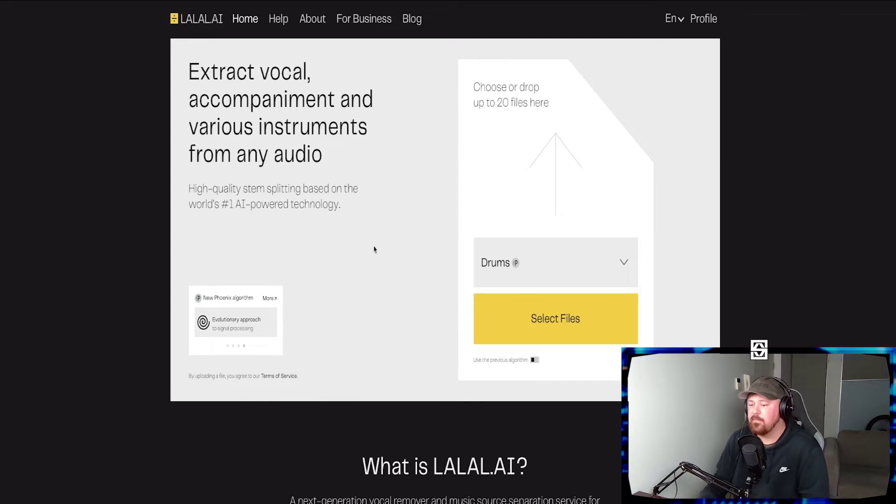
Review the stem separation types LALAL.AI offers, from vocal and instrumental through to synthesizer.
{"action": "left_click", "coordinate": [622, 262]}
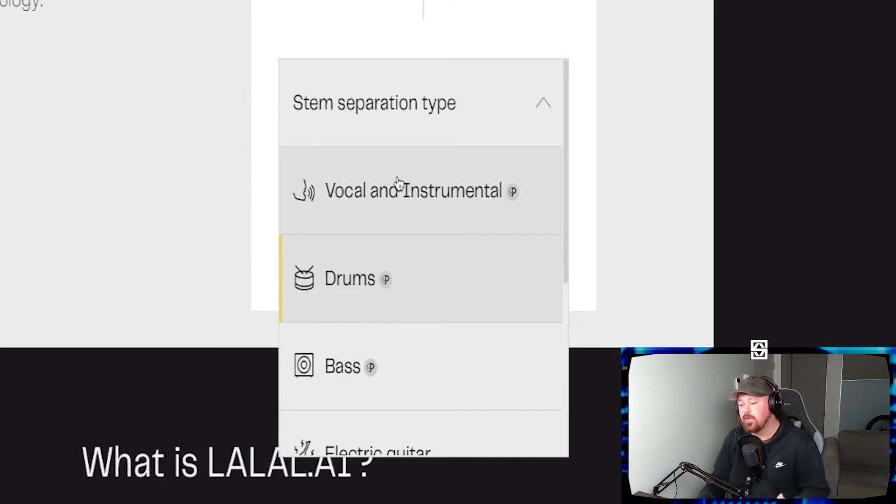
{"action": "scroll", "coordinate": [403, 283], "scroll_direction": "down", "scroll_amount": 3}
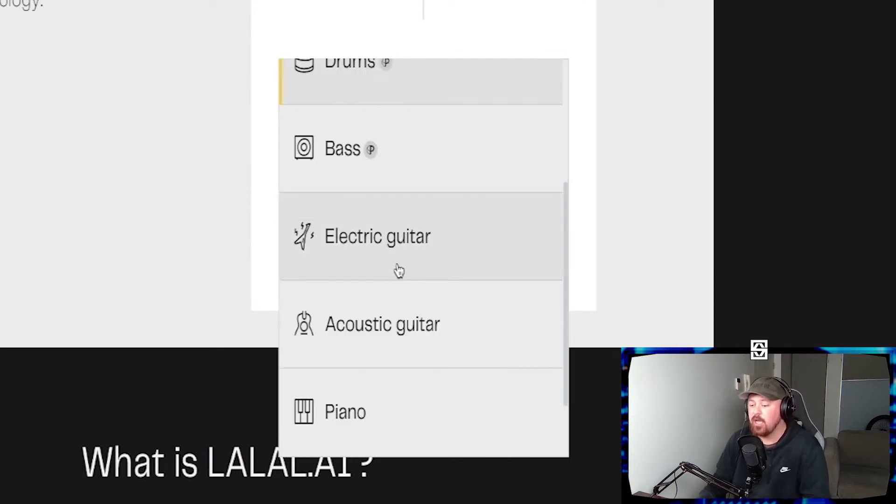
{"action": "scroll", "coordinate": [419, 331], "scroll_direction": "down", "scroll_amount": 1}
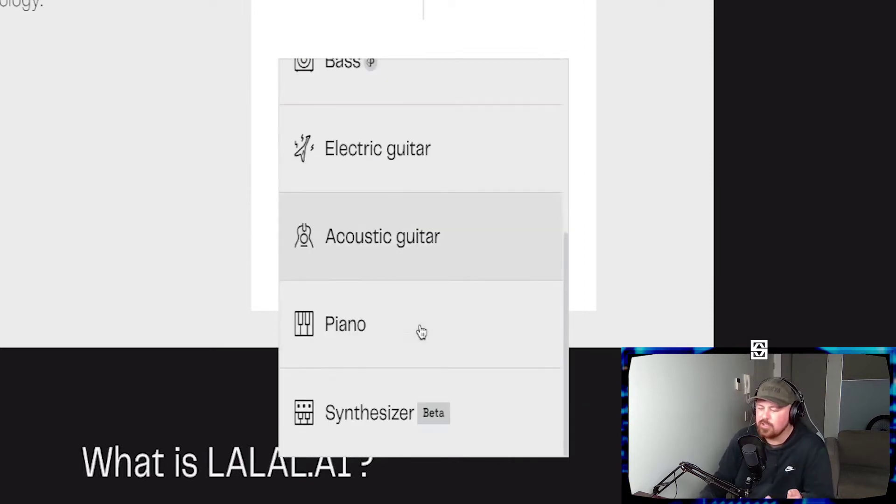
{"action": "scroll", "coordinate": [386, 356], "scroll_direction": "down", "scroll_amount": 3}
{"action": "left_click", "coordinate": [194, 4]}
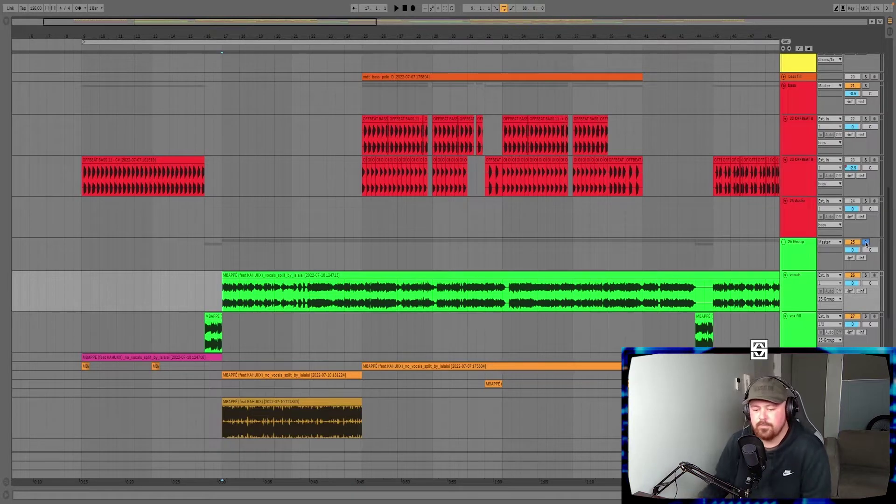
Listen to the vocal group on its own from bar 17.
{"action": "key", "text": "space"}
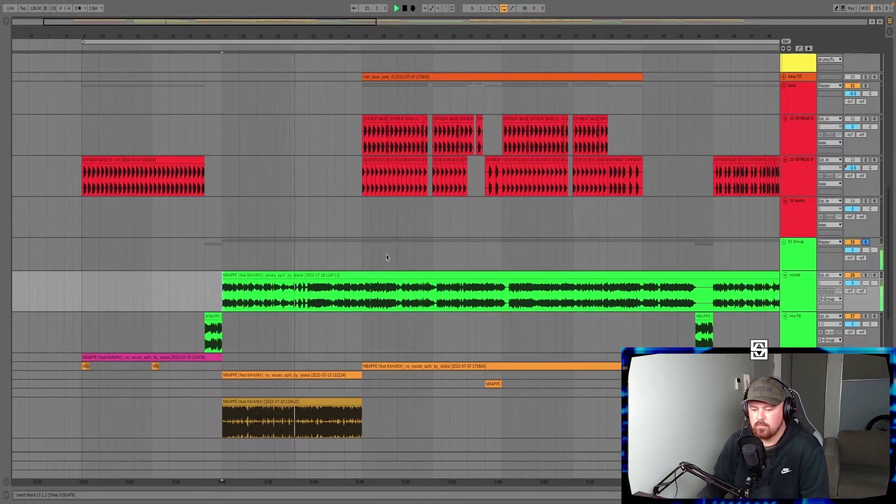
{"action": "key", "text": "space"}
Listen to the build section's kick and hat layers in isolation from bar 17.
{"action": "scroll", "coordinate": [866, 149], "scroll_direction": "up", "scroll_amount": 10}
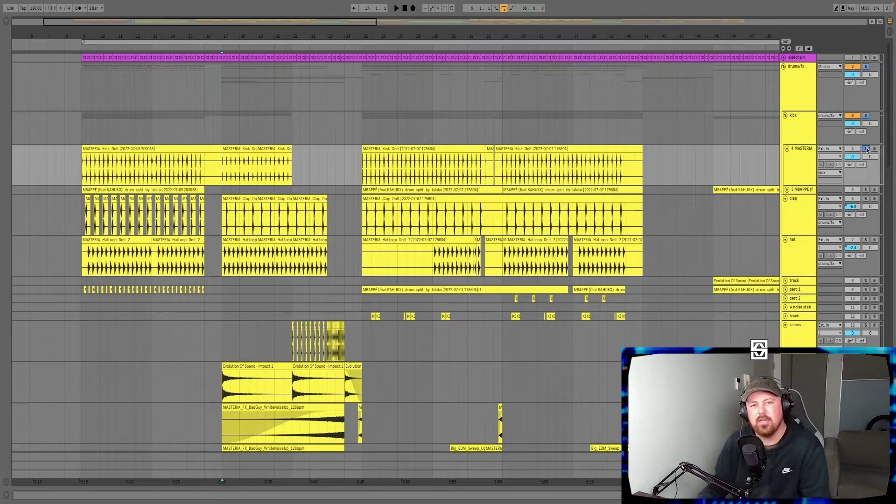
{"action": "key", "text": "space"}
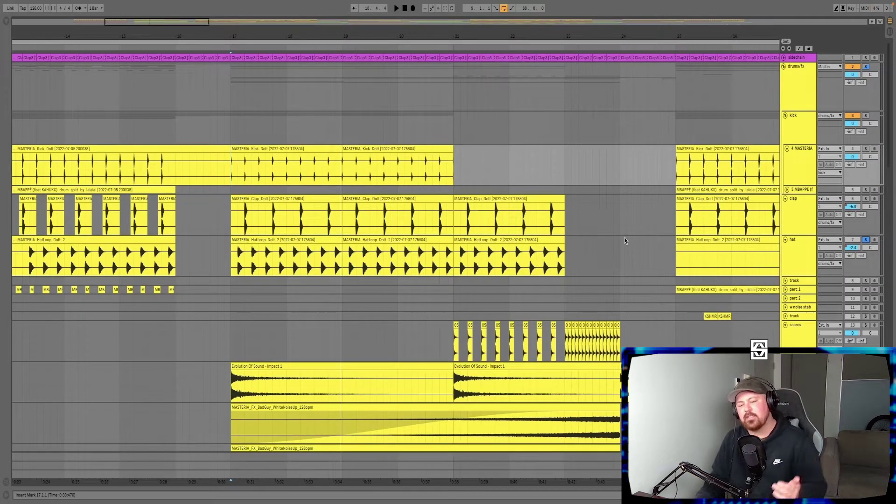
{"action": "key", "text": "space"}
Listen to the build section's effects layers in isolation, including the impact, white noise and BUILD RISER tracks.
{"action": "scroll", "coordinate": [484, 276], "scroll_direction": "down", "scroll_amount": 4}
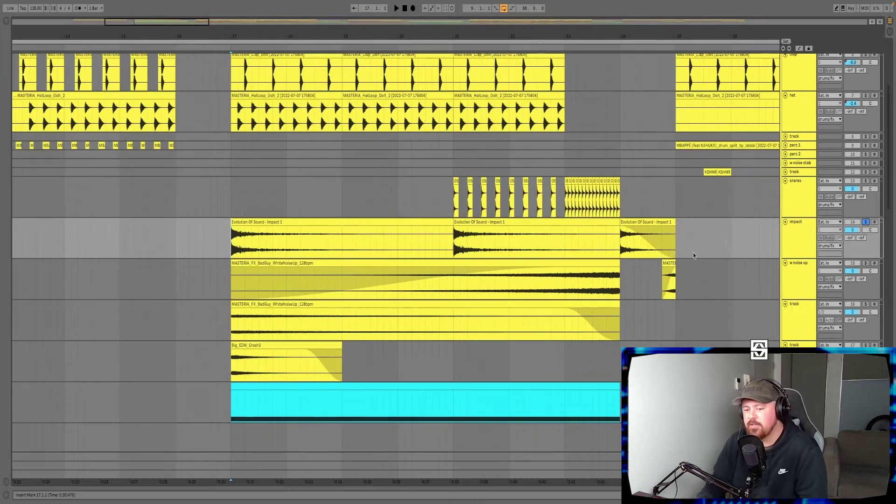
{"action": "key", "text": "space"}
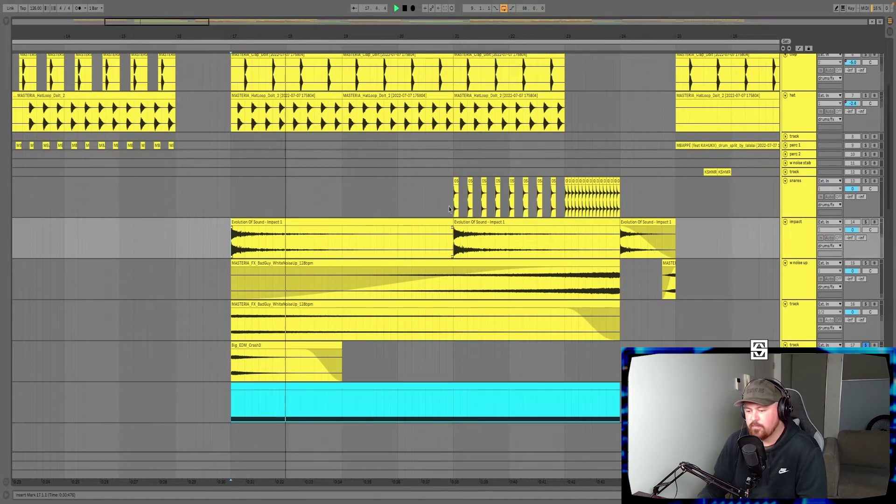
{"action": "left_click", "coordinate": [460, 279]}
{"action": "key", "text": "space"}
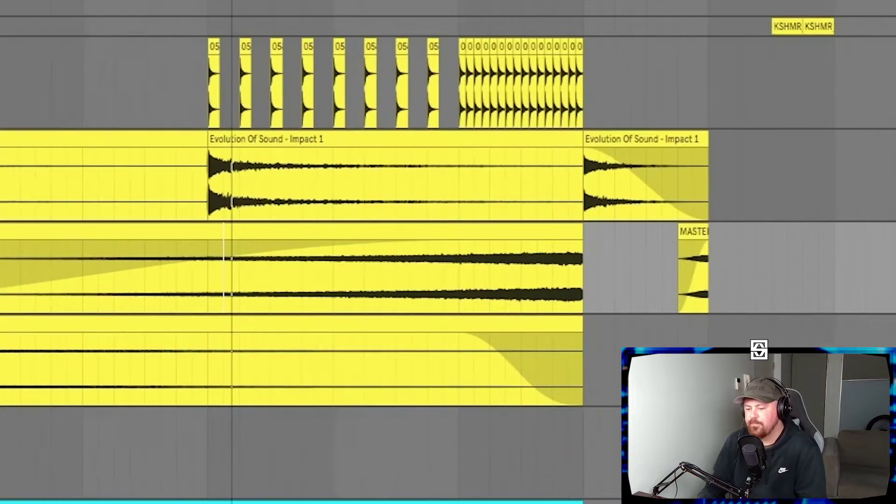
{"action": "key", "text": "space"}
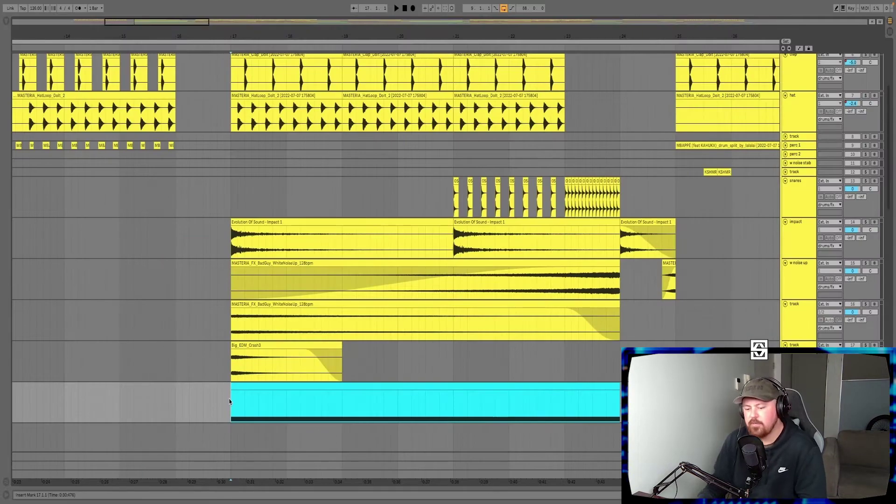
{"action": "key", "text": "space"}
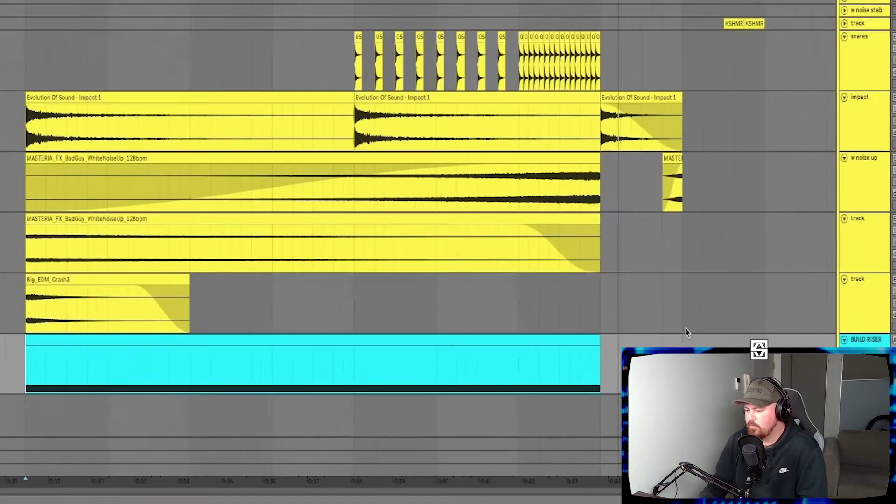
Play the full build section from bar 16 and look over its vocal, riser, effects and drum tracks.
{"action": "left_click", "coordinate": [865, 181]}
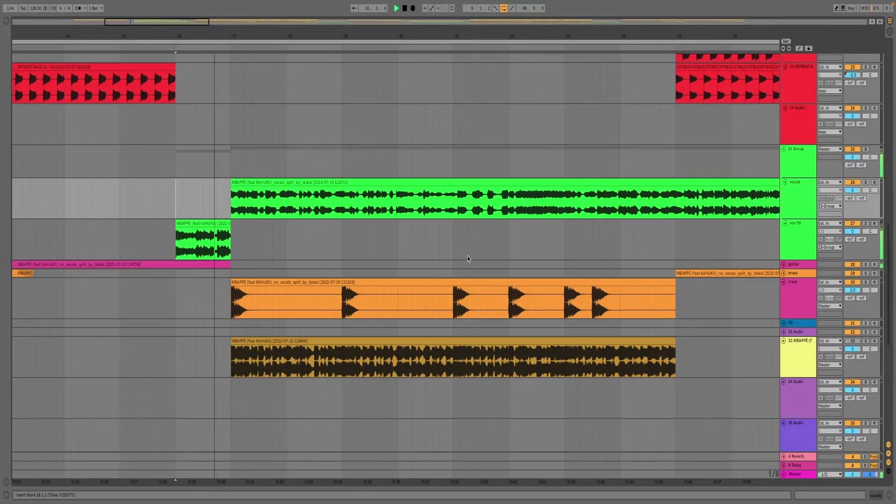
{"action": "scroll", "coordinate": [467, 259], "scroll_direction": "up", "scroll_amount": 3}
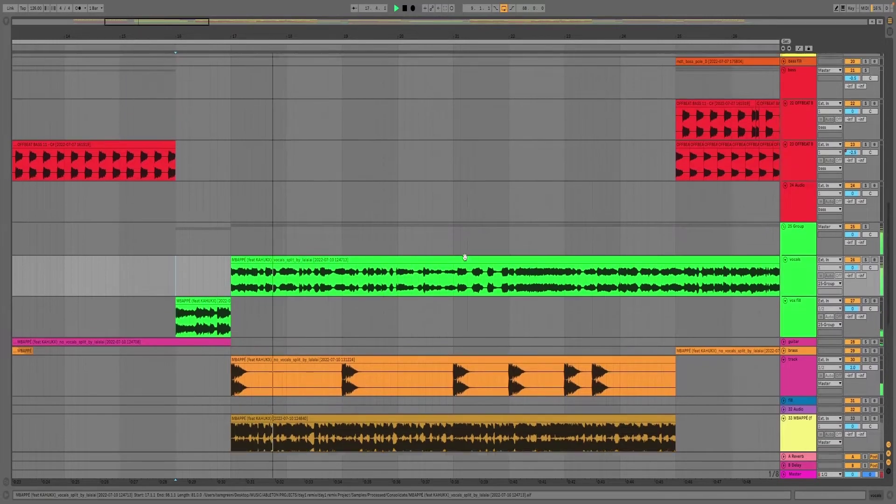
{"action": "scroll", "coordinate": [465, 257], "scroll_direction": "up", "scroll_amount": 10}
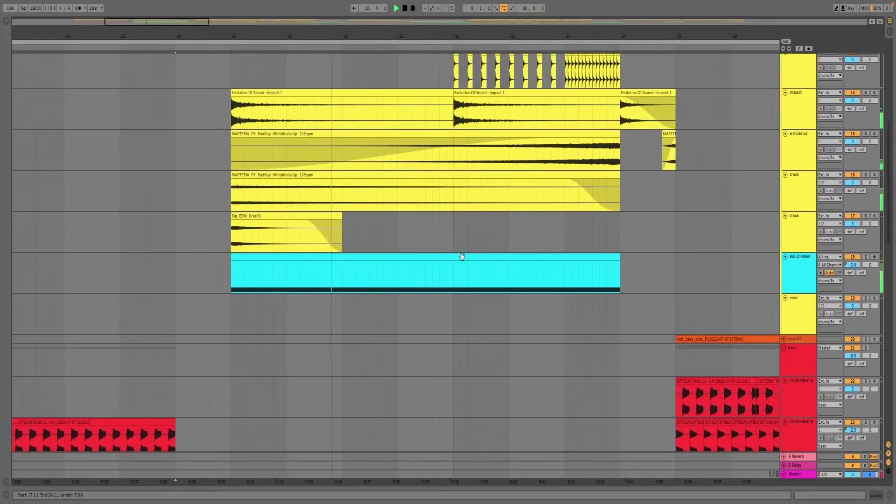
{"action": "scroll", "coordinate": [462, 256], "scroll_direction": "up", "scroll_amount": 7}
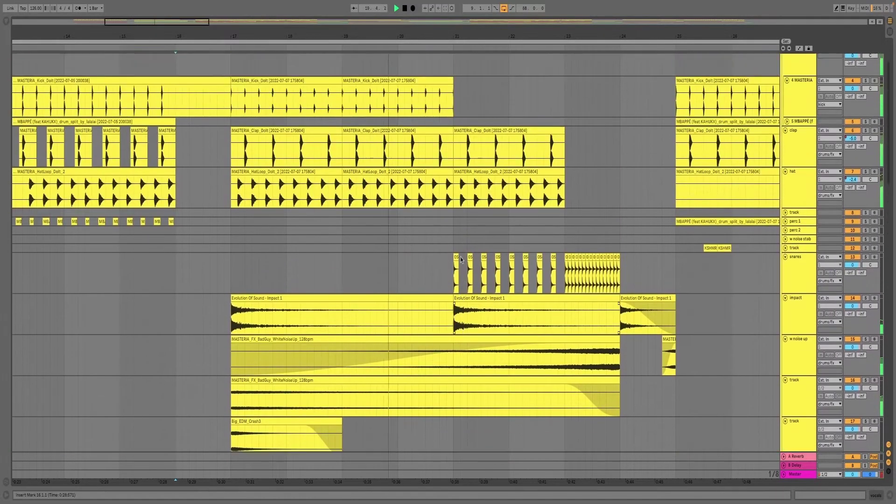
{"action": "scroll", "coordinate": [461, 261], "scroll_direction": "up", "scroll_amount": 2}
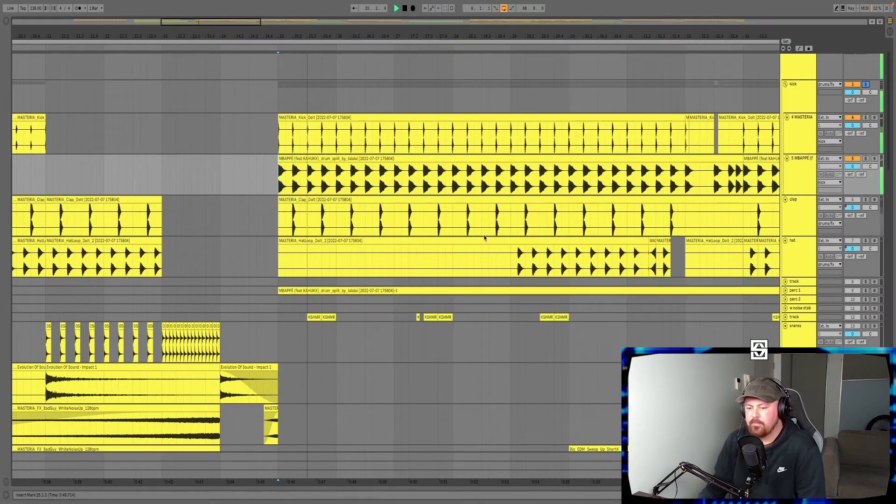
Compare the drop's MASTERIA kick and MBAPPÉ drum split layers individually and together from bar 25.
{"action": "key", "text": "space"}
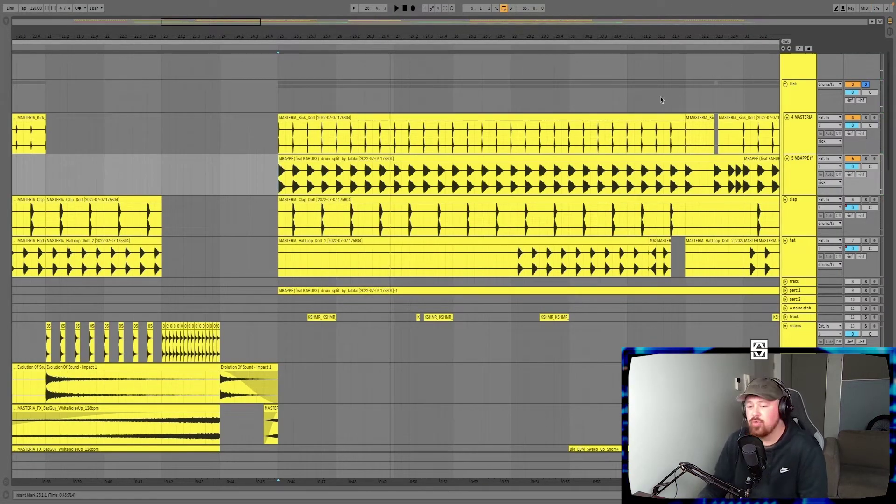
{"action": "key", "text": "plus"}
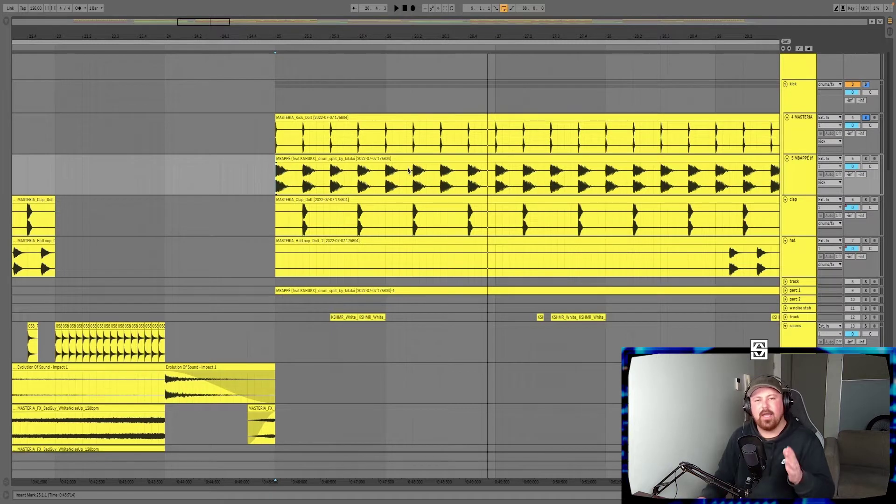
{"action": "key", "text": "space"}
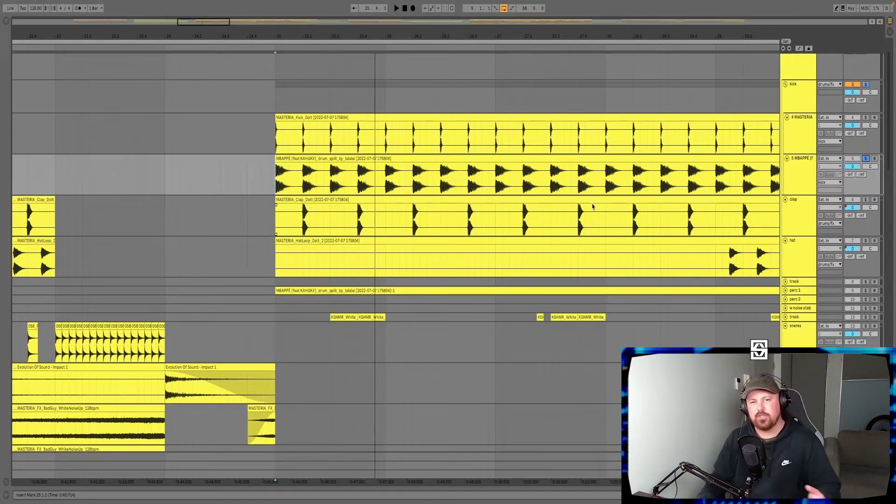
{"action": "key", "text": "space"}
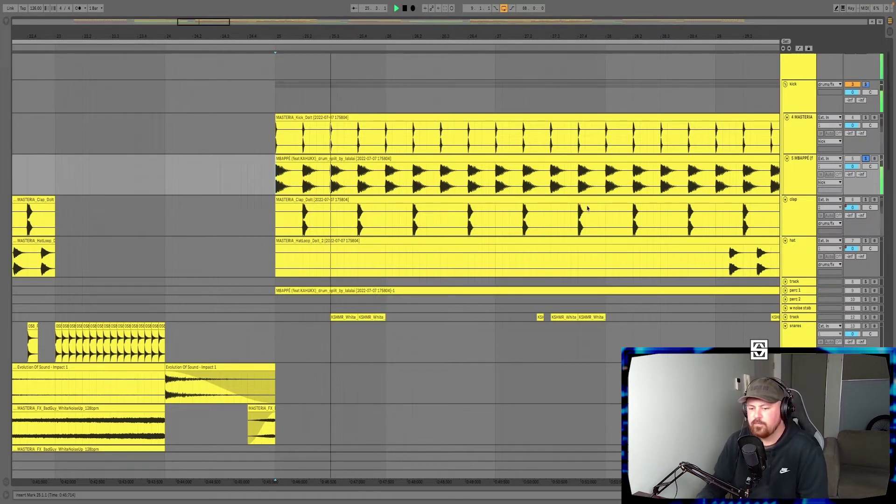
Take the kick group out of solo and listen to the drop's clap and hat tracks separately.
{"action": "left_click", "coordinate": [865, 84]}
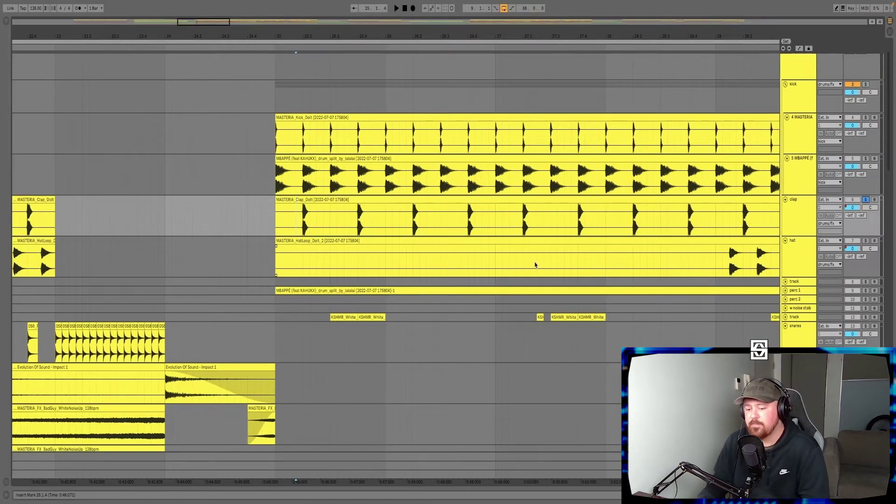
{"action": "key", "text": "space"}
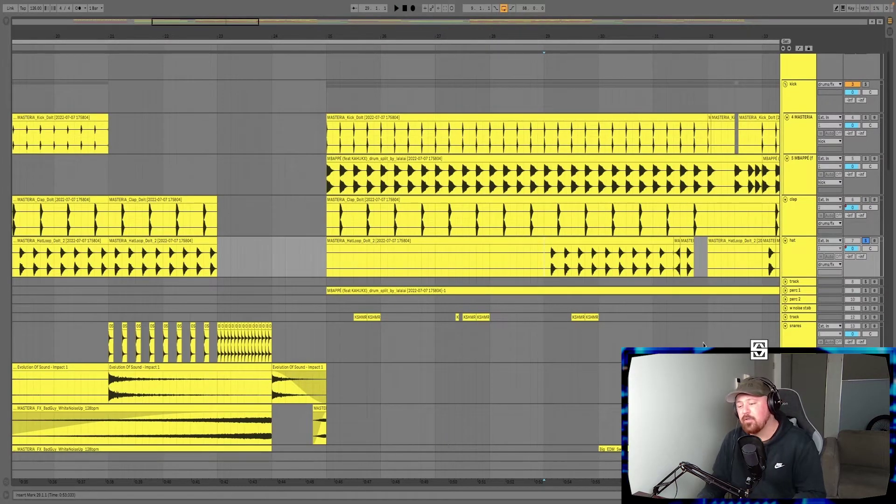
{"action": "key", "text": "space"}
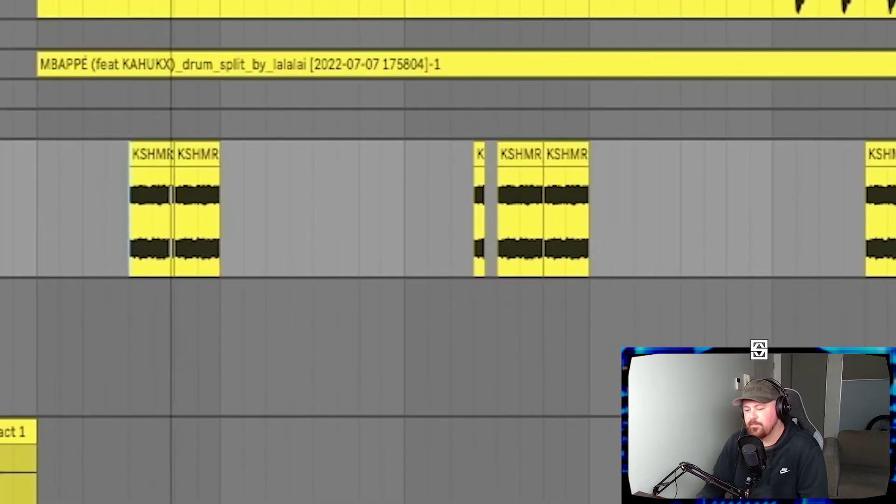
Listen to the drop's KSHMR white noise hits and brass track in isolation.
{"action": "left_click", "coordinate": [446, 235]}
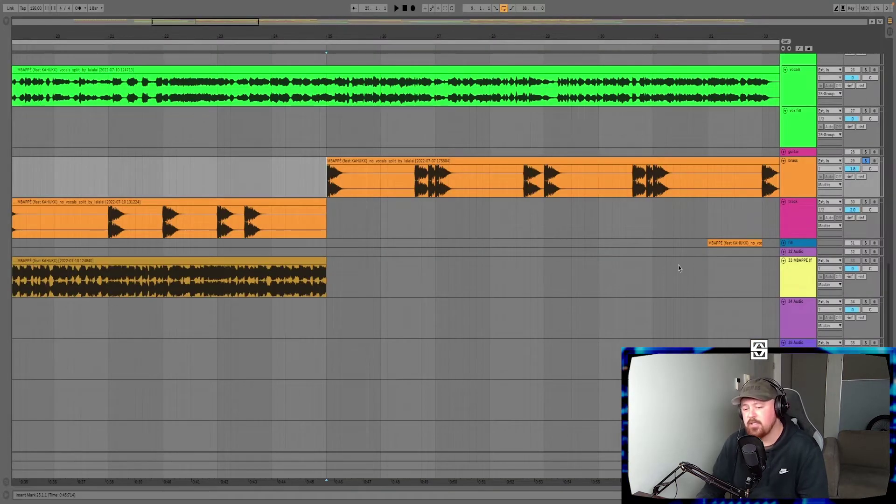
{"action": "key", "text": "space"}
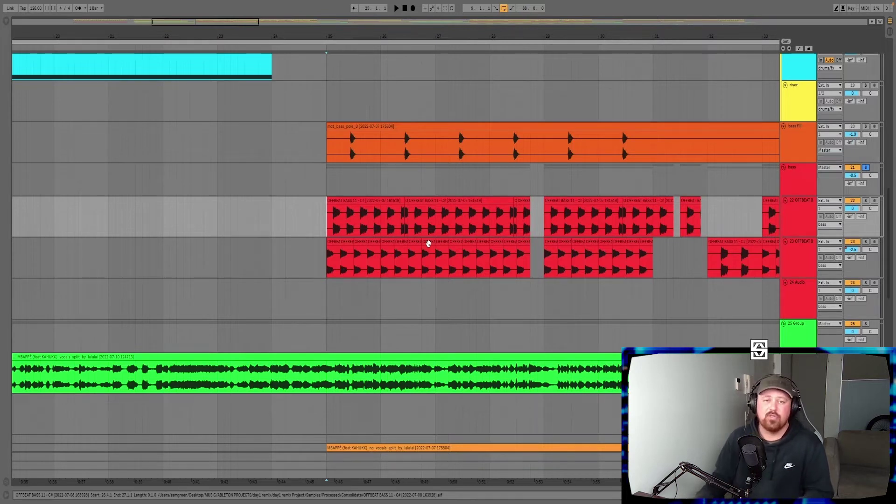
Open the effects chain of track 23 OFFBEAT B and play that bass layer on its own from bar 25.
{"action": "key", "text": "plus"}
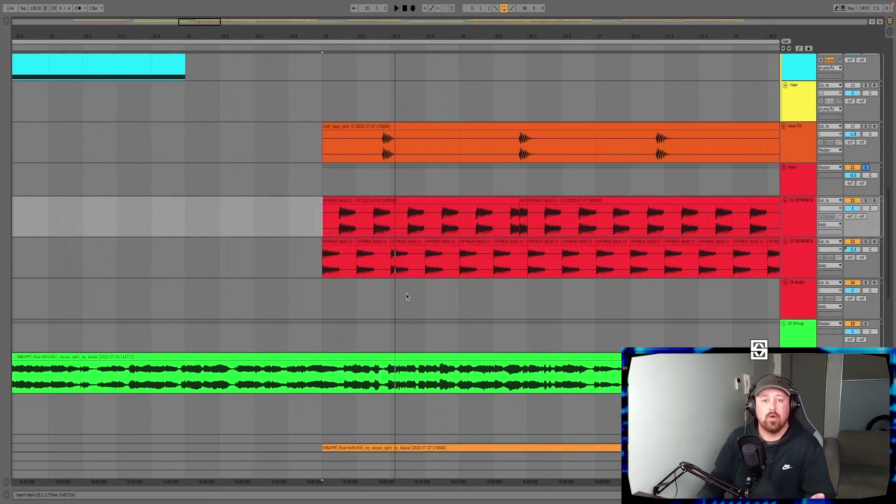
{"action": "double_click", "coordinate": [796, 249]}
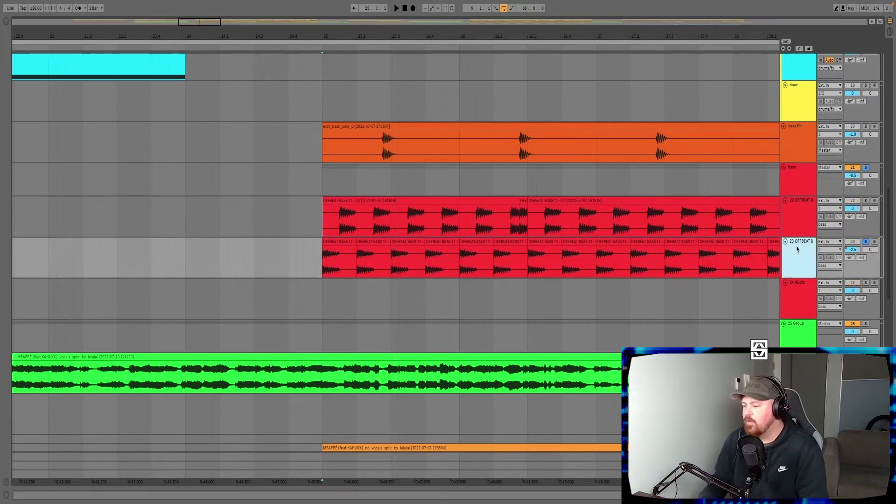
{"action": "key", "text": "s"}
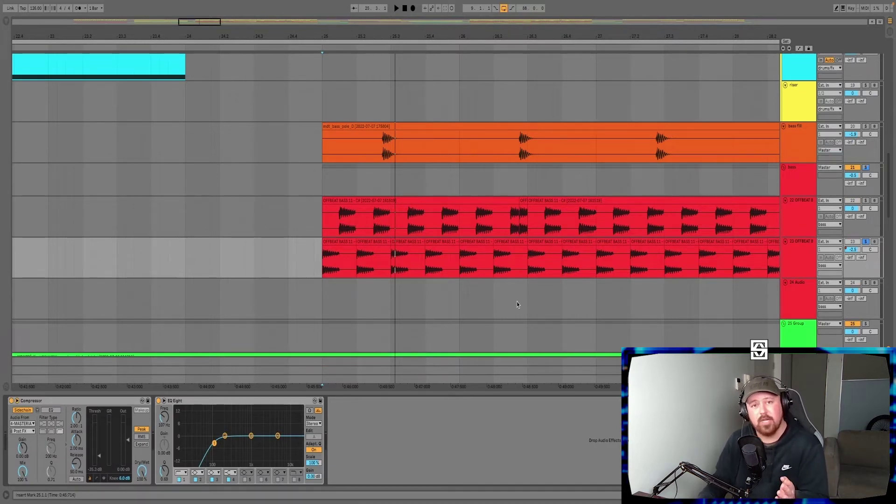
{"action": "key", "text": "space"}
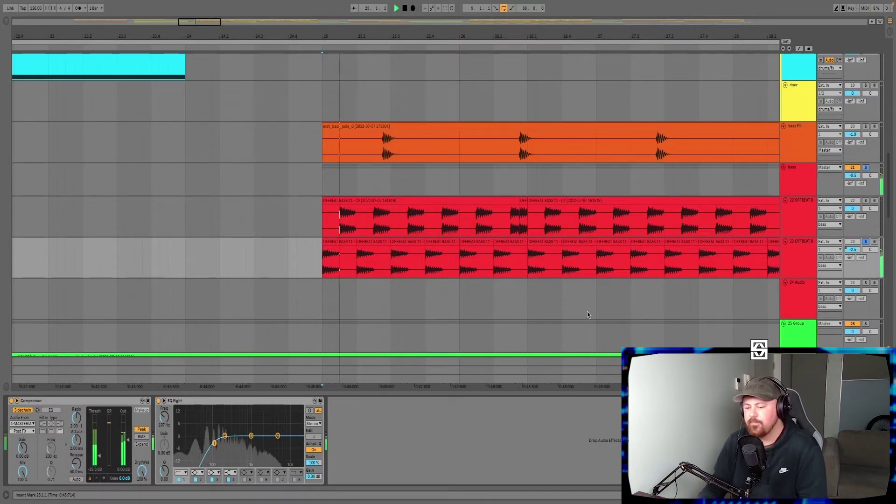
Listen to the 22 OFFBEAT B bass layer on its own from bar 25 for comparison with the layer below.
{"action": "left_click", "coordinate": [866, 200]}
{"action": "key", "text": "space"}
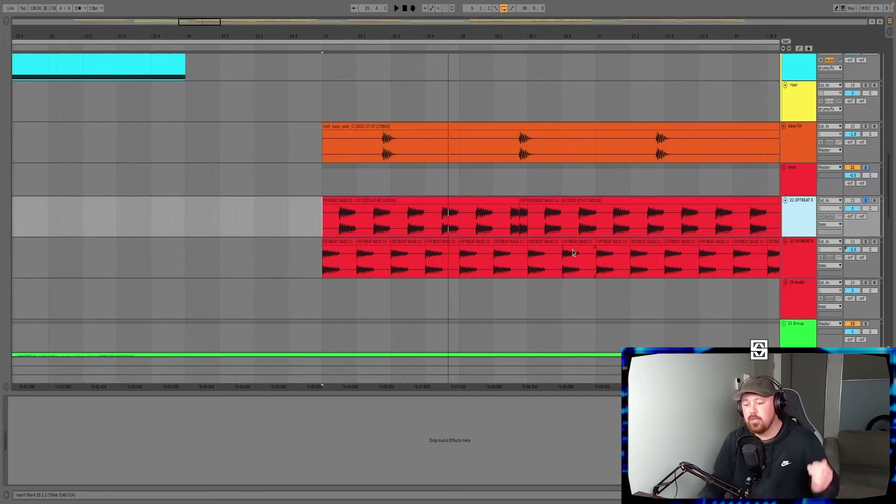
{"action": "left_click", "coordinate": [565, 262]}
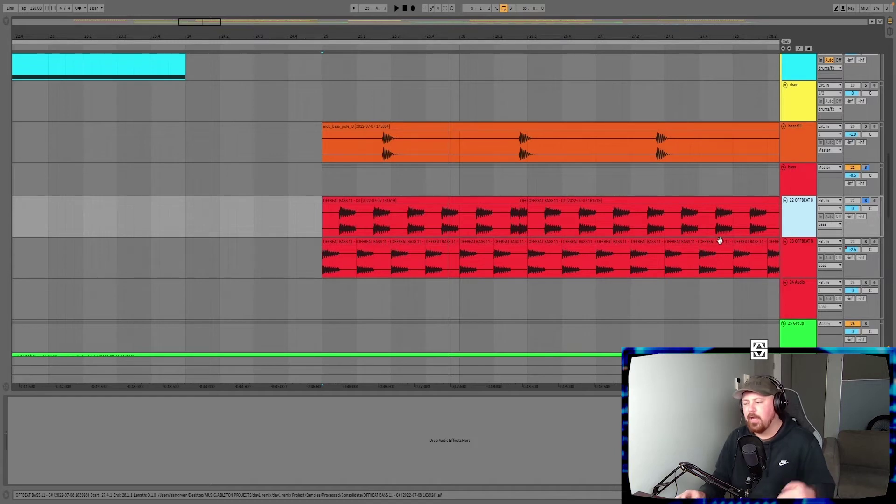
{"action": "key", "text": "space"}
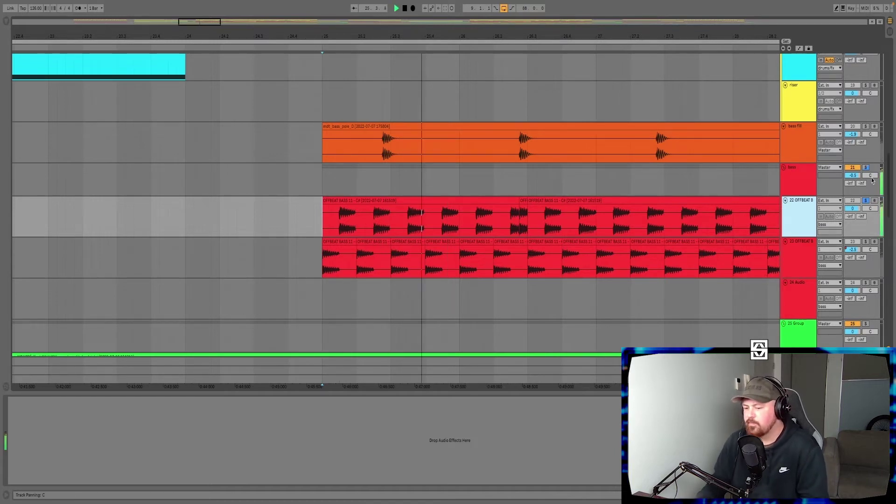
{"action": "key", "text": "space"}
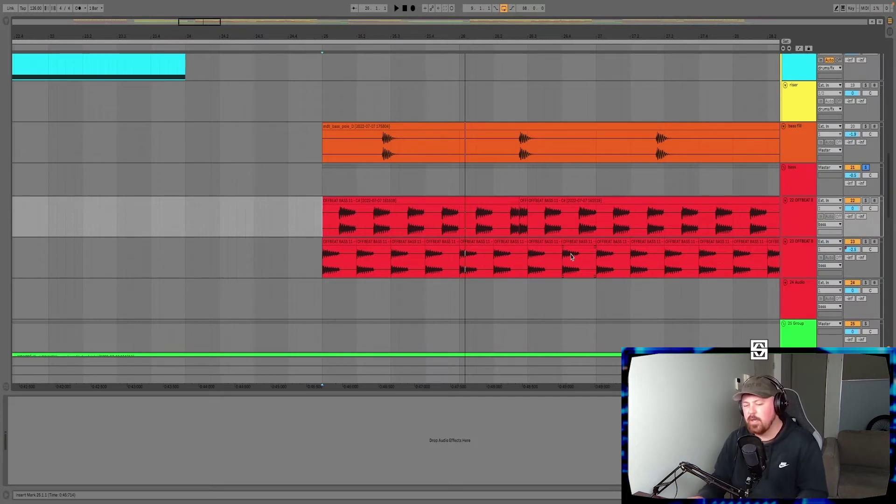
Listen to the two OFFBEAT B bass layers together from bar 25 and to the soloed vocal group from 24.3.1.
{"action": "key", "text": "space"}
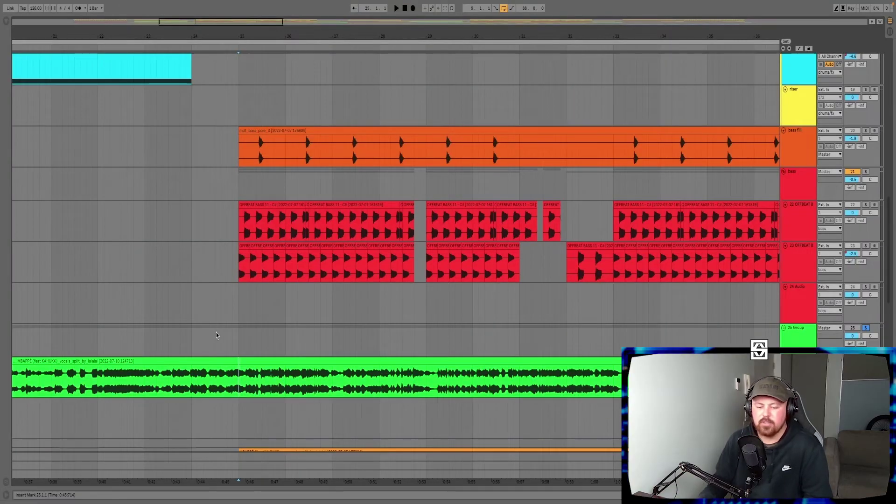
{"action": "left_click", "coordinate": [215, 336]}
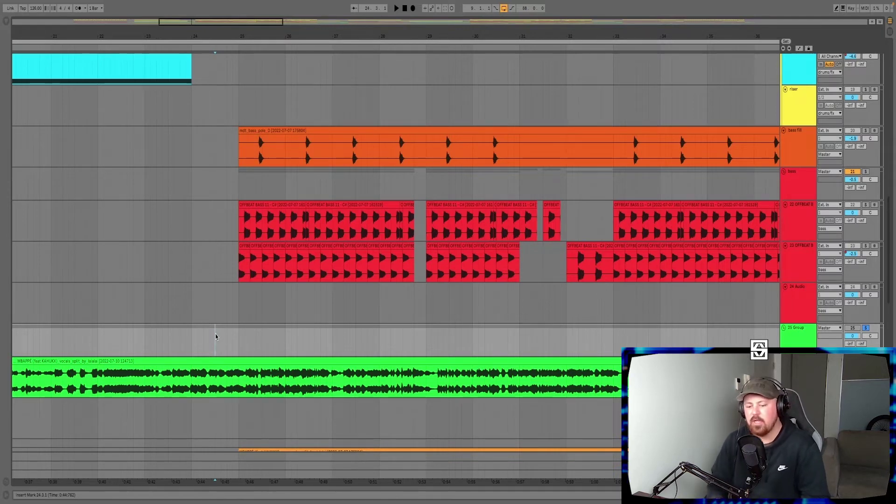
{"action": "key", "text": "space"}
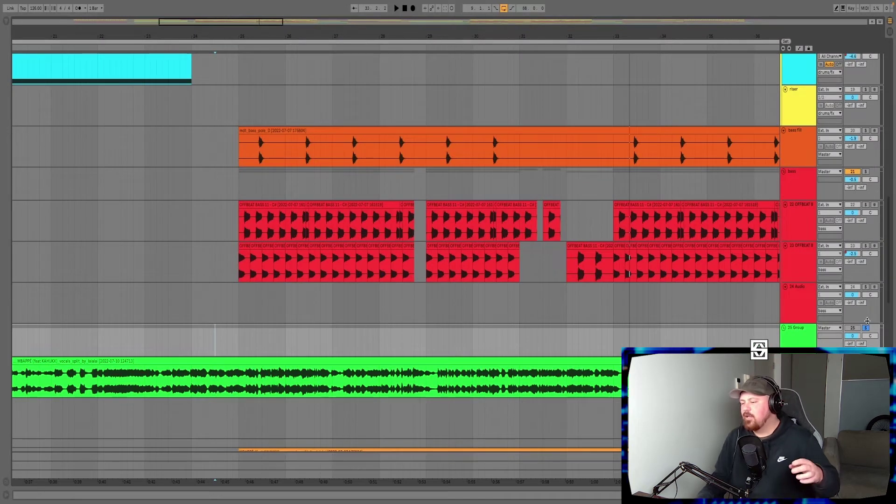
Take the vocal group out of solo and play the full drop from bar 24 while examining its drum, effects and bass tracks.
{"action": "left_click", "coordinate": [855, 330]}
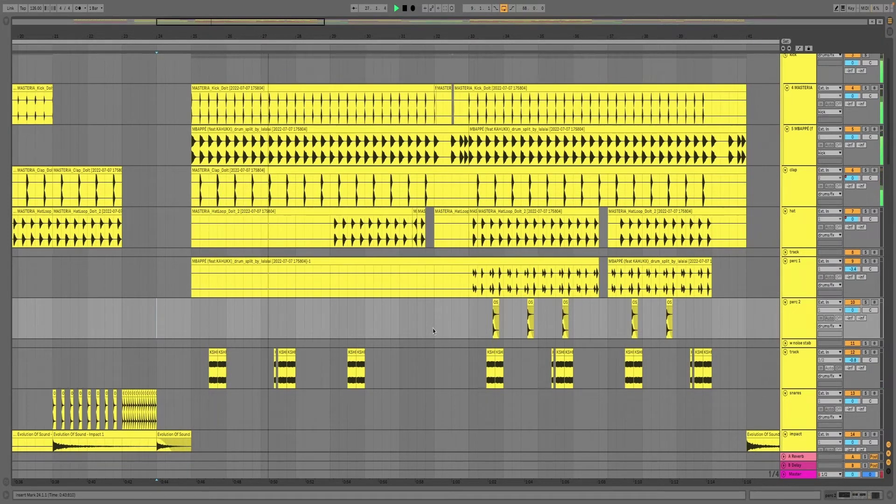
{"action": "scroll", "coordinate": [433, 331], "scroll_direction": "down", "scroll_amount": 3}
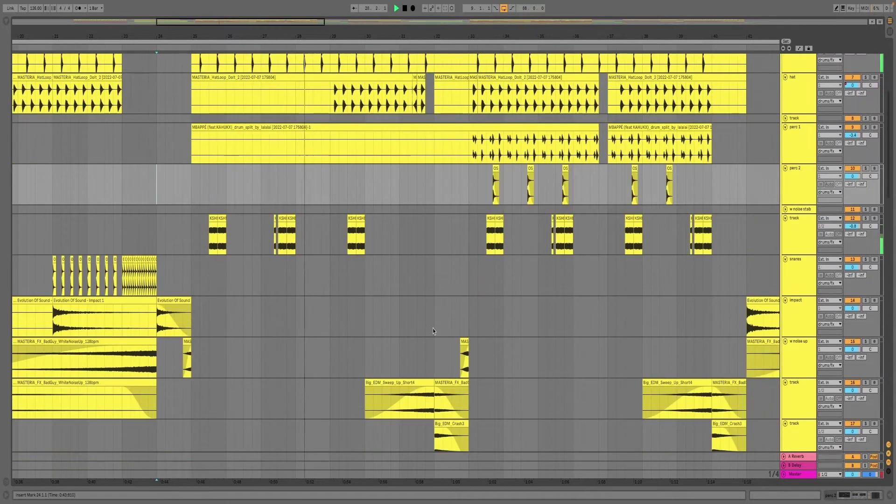
{"action": "scroll", "coordinate": [433, 331], "scroll_direction": "down", "scroll_amount": 5}
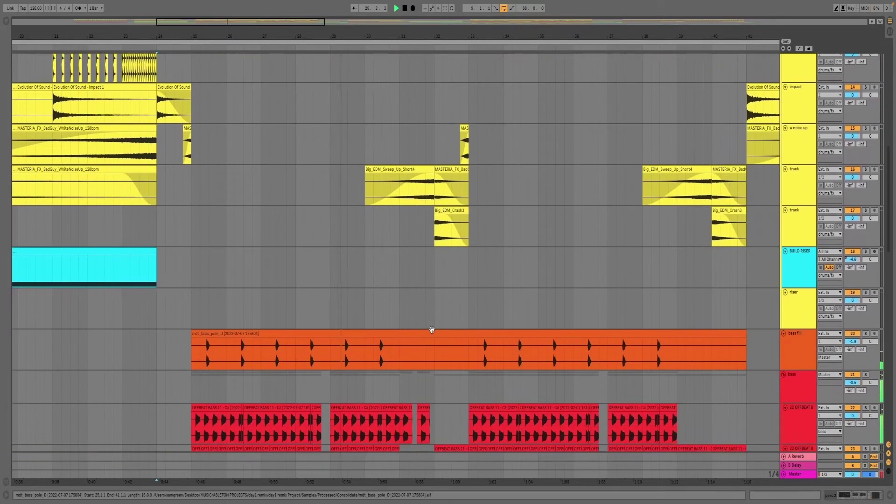
{"action": "scroll", "coordinate": [432, 329], "scroll_direction": "down", "scroll_amount": 3}
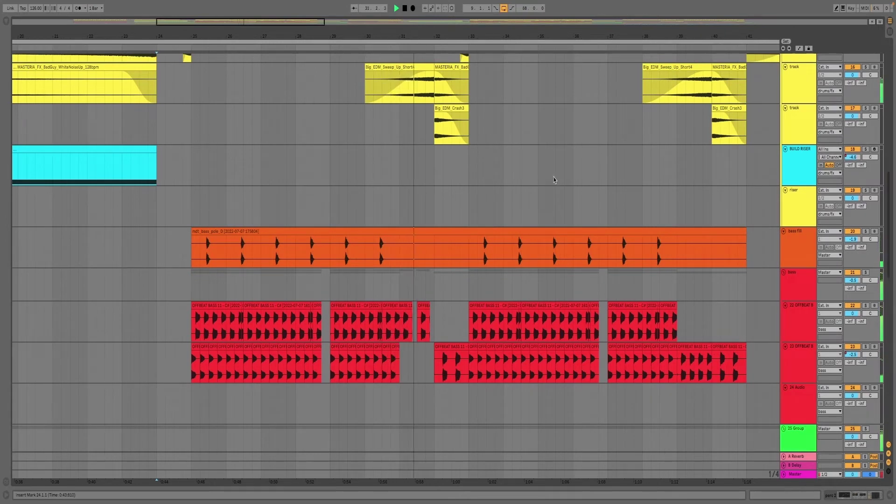
{"action": "scroll", "coordinate": [554, 180], "scroll_direction": "up", "scroll_amount": 1}
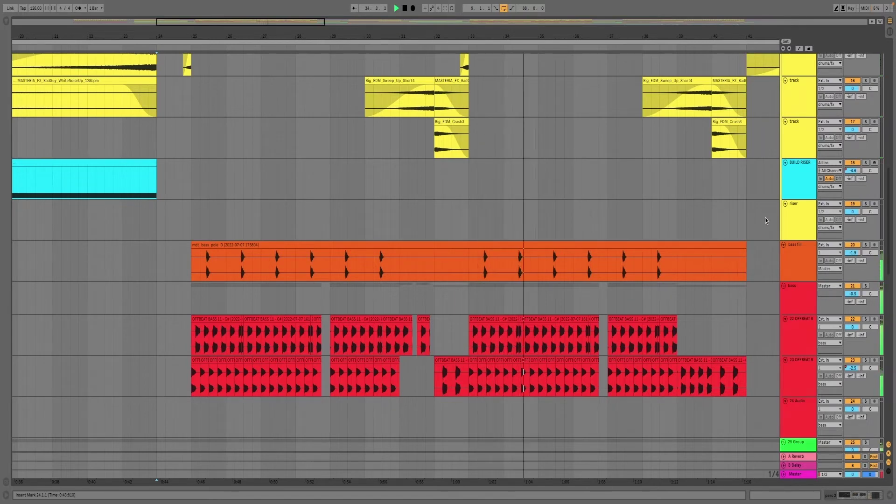
{"action": "scroll", "coordinate": [765, 220], "scroll_direction": "up", "scroll_amount": 6}
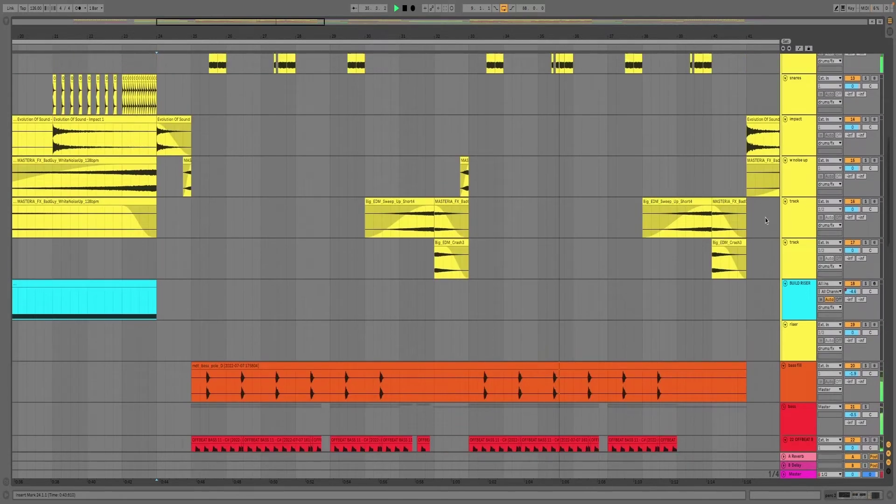
{"action": "scroll", "coordinate": [765, 221], "scroll_direction": "up", "scroll_amount": 12}
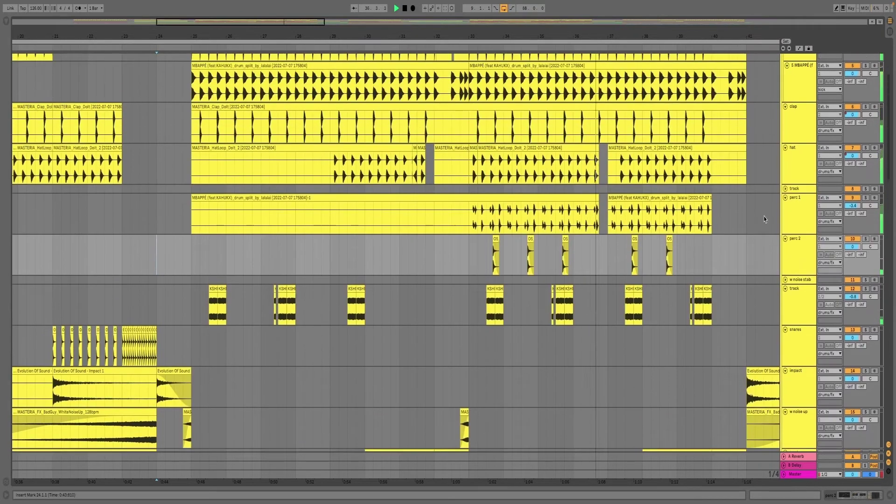
{"action": "scroll", "coordinate": [765, 219], "scroll_direction": "up", "scroll_amount": 5}
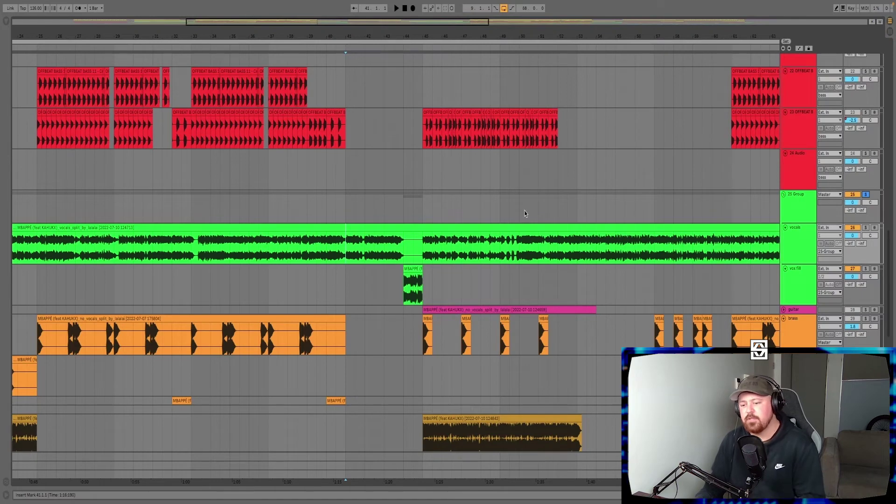
Listen in isolation to the break's vocal group from bar 41 and its 23 OFFBEAT B bass layer from bar 45.
{"action": "key", "text": "space"}
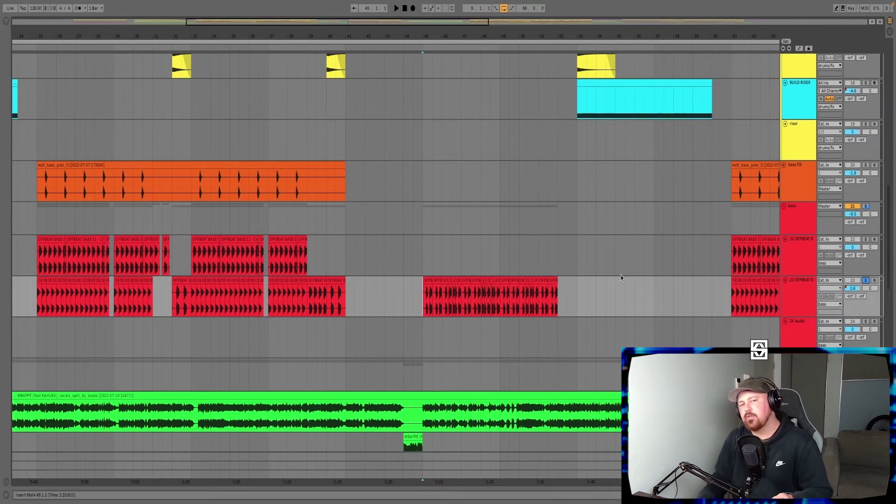
{"action": "key", "text": "space"}
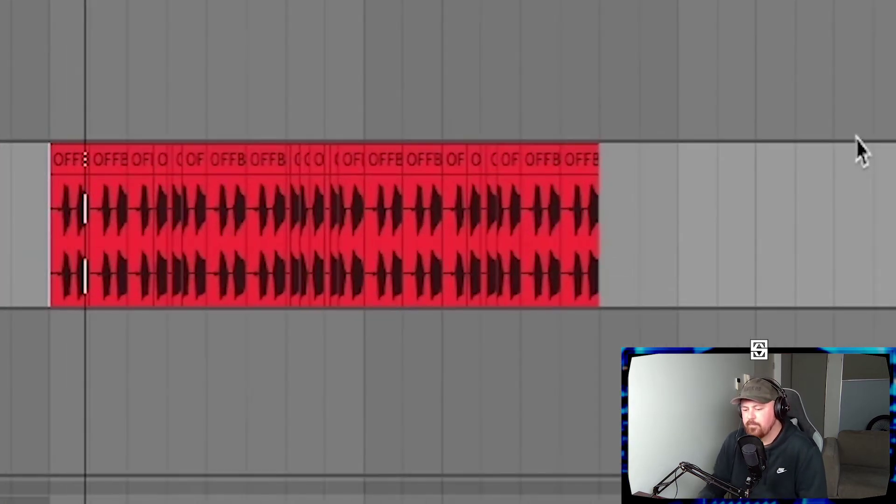